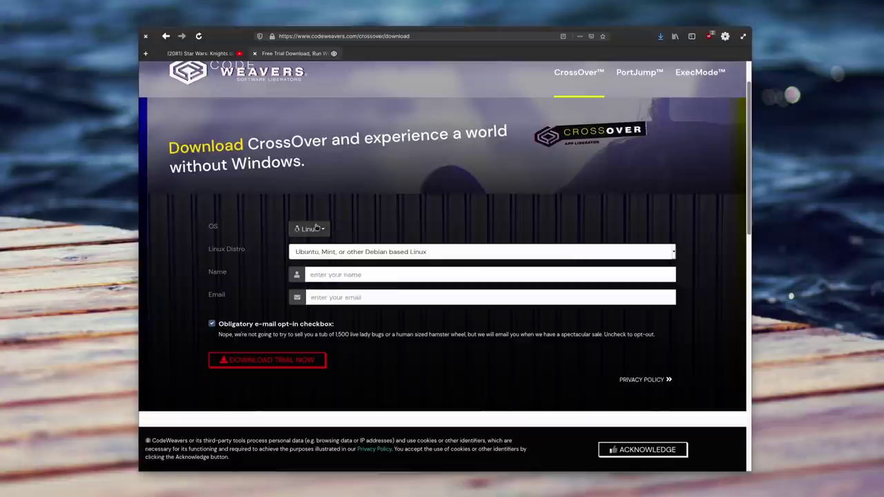
Set the operating system to Linux and the distro to "Other Linux not listed above" on the trial form
{"action": "left_click", "coordinate": [309, 228]}
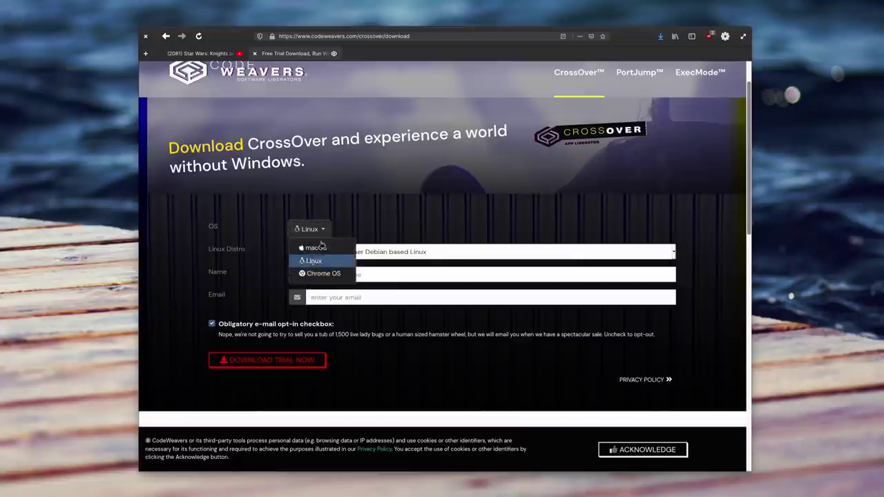
{"action": "left_click", "coordinate": [312, 260]}
{"action": "left_click", "coordinate": [379, 254]}
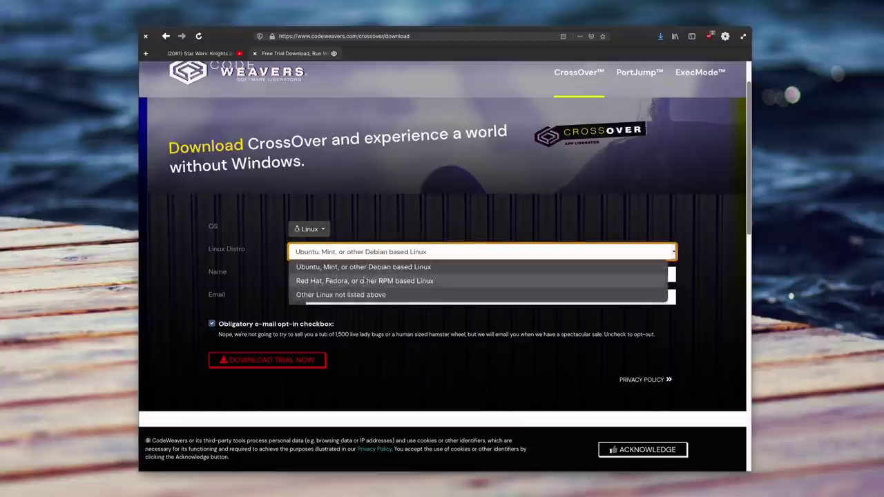
{"action": "left_click", "coordinate": [364, 281]}
{"action": "left_click", "coordinate": [359, 252]}
{"action": "left_click", "coordinate": [357, 294]}
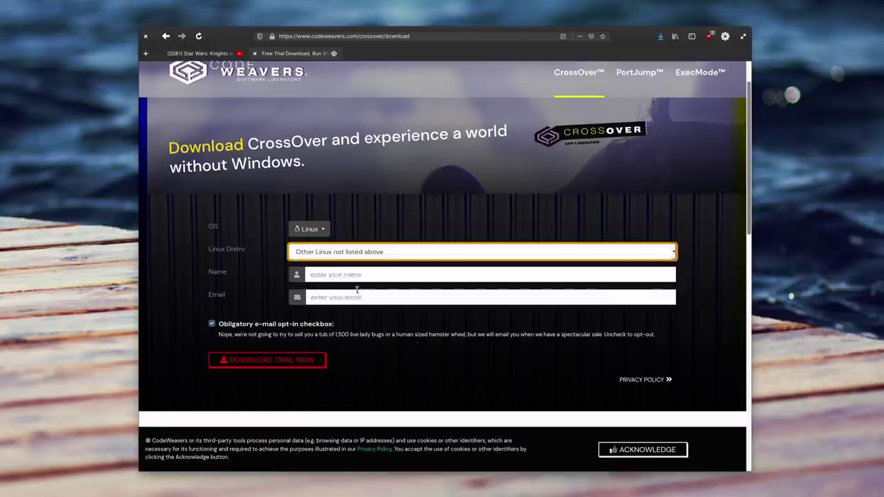
Opt out of the promotional e-mails and begin filling in the name field
{"action": "left_click", "coordinate": [254, 328]}
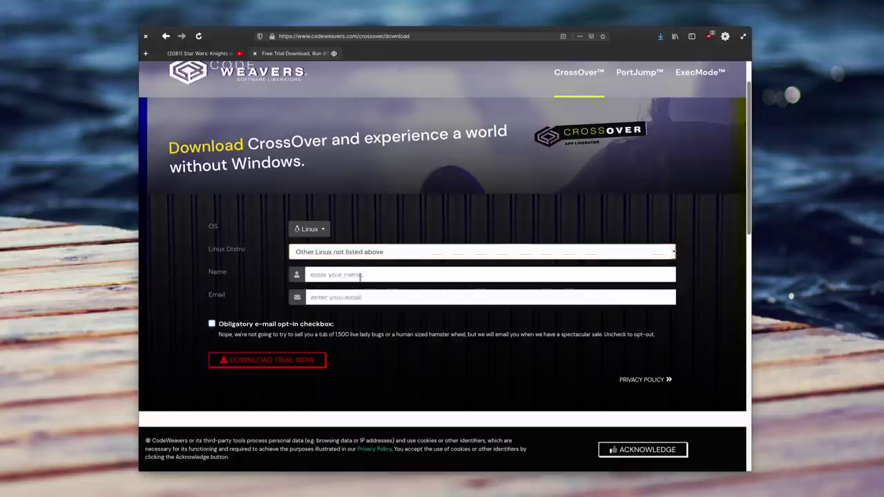
{"action": "left_click", "coordinate": [363, 275]}
{"action": "type", "text": "Zb"}
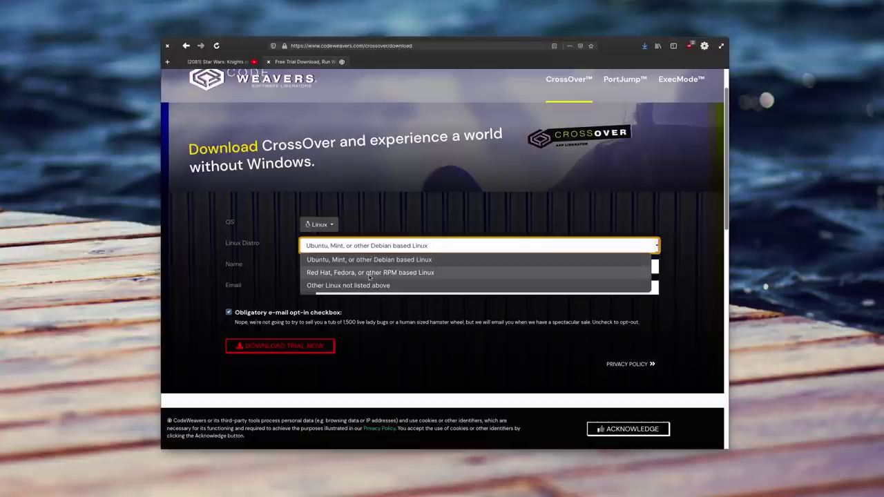
Change the Linux Distro selection to "Other Linux not listed above"
{"action": "left_click", "coordinate": [366, 270]}
{"action": "left_click", "coordinate": [368, 251]}
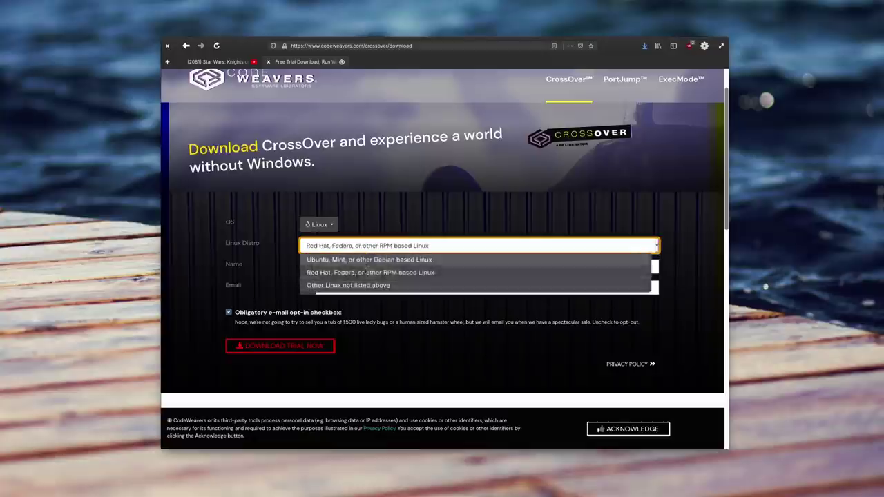
{"action": "left_click", "coordinate": [368, 284]}
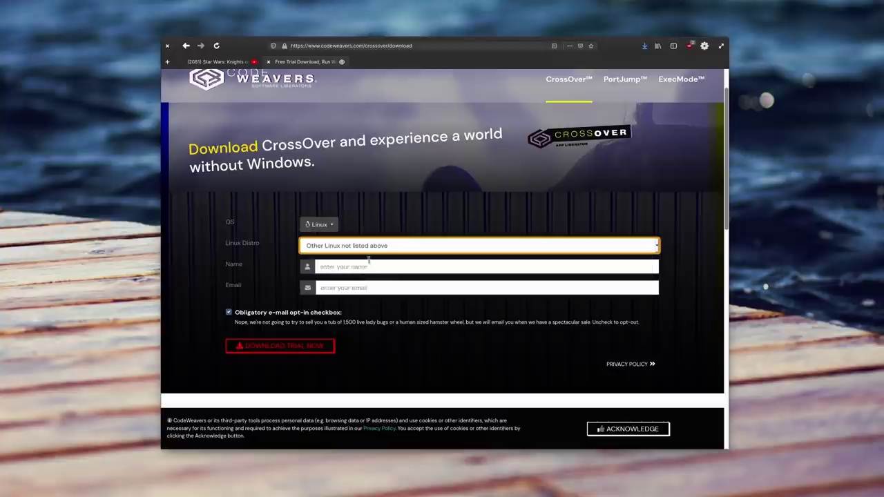
Clear the e-mail opt-in checkbox and fill in the trial form's name and e-mail address
{"action": "left_click", "coordinate": [268, 314]}
{"action": "left_click", "coordinate": [369, 267]}
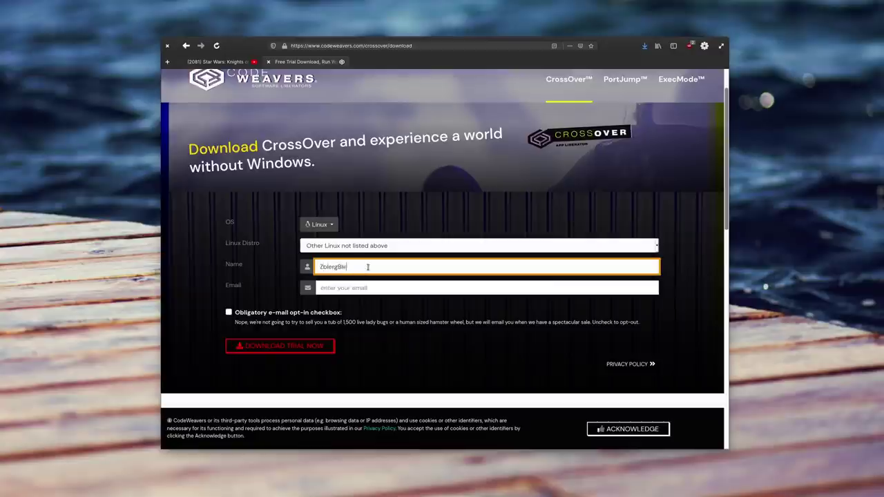
{"action": "key", "text": "Tab"}
{"action": "type", "text": "zbler"}
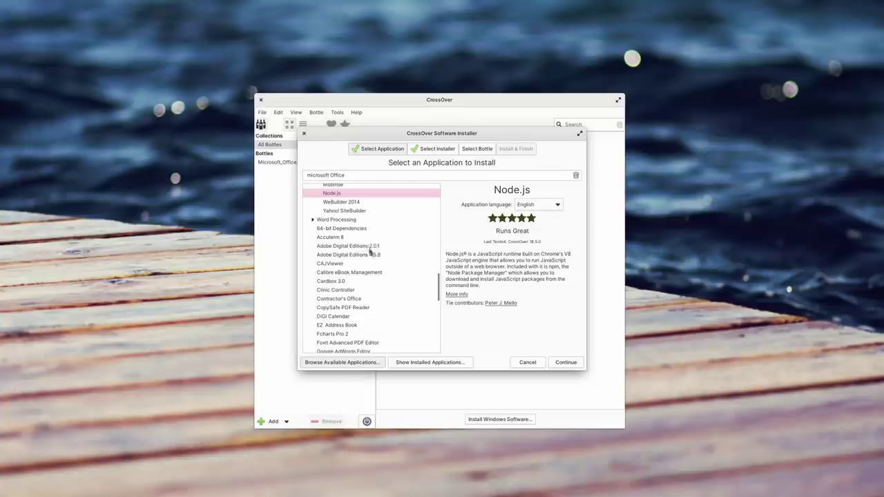
Browse the CrossOver installer's application list, checking Adobe Digital Editions 4.5.8, Password Wallet 4 and the Utilities category for compatibility
{"action": "left_click", "coordinate": [368, 246]}
{"action": "left_click", "coordinate": [360, 255]}
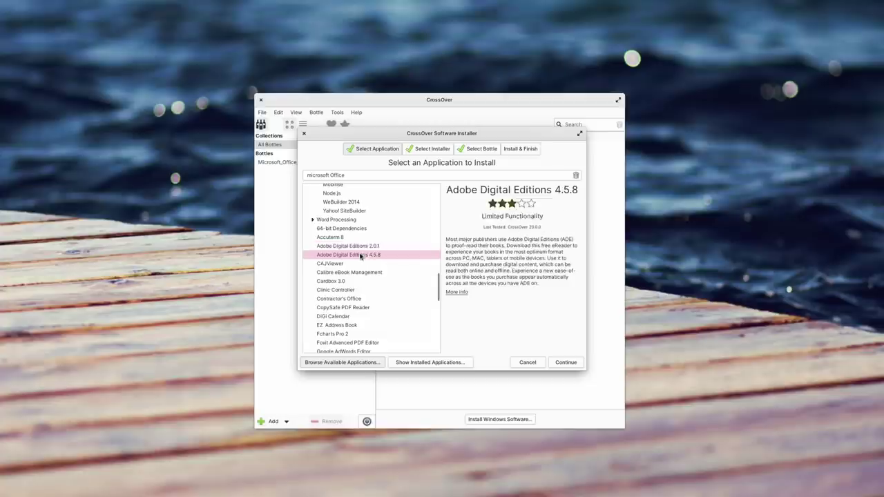
{"action": "scroll", "coordinate": [380, 257], "scroll_direction": "down", "scroll_amount": 6}
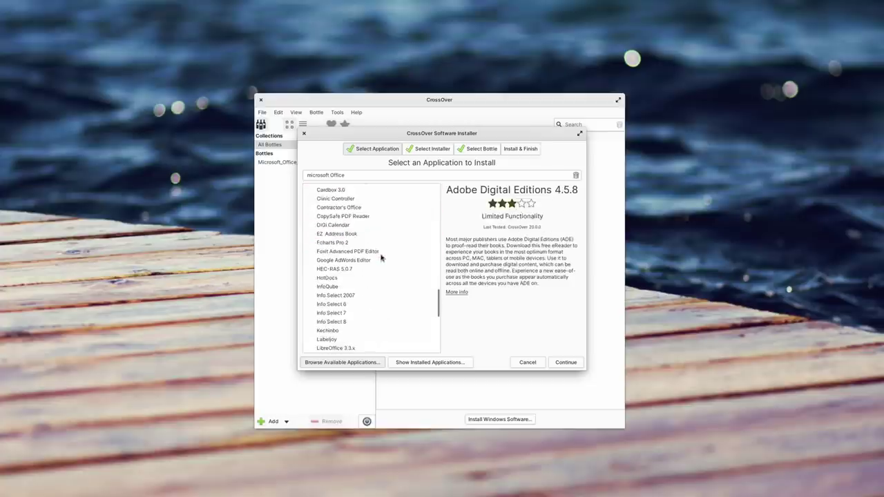
{"action": "scroll", "coordinate": [381, 258], "scroll_direction": "down", "scroll_amount": 4}
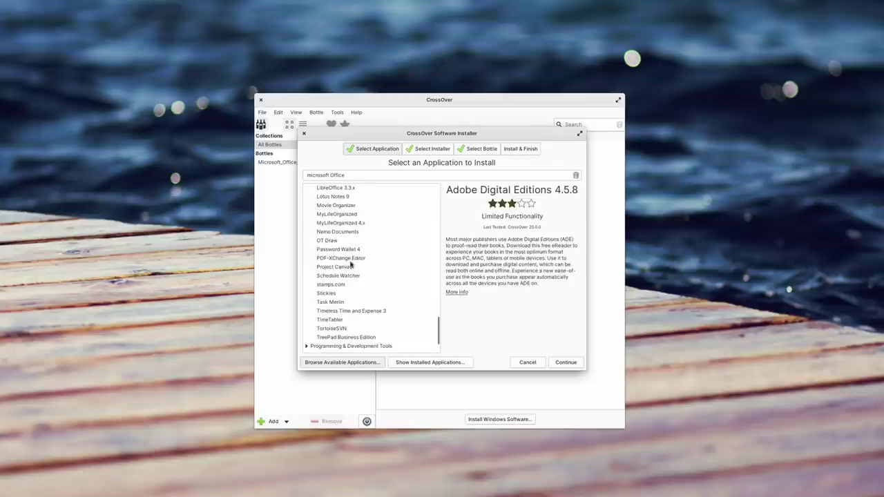
{"action": "left_click", "coordinate": [333, 251]}
{"action": "scroll", "coordinate": [377, 273], "scroll_direction": "down", "scroll_amount": 3}
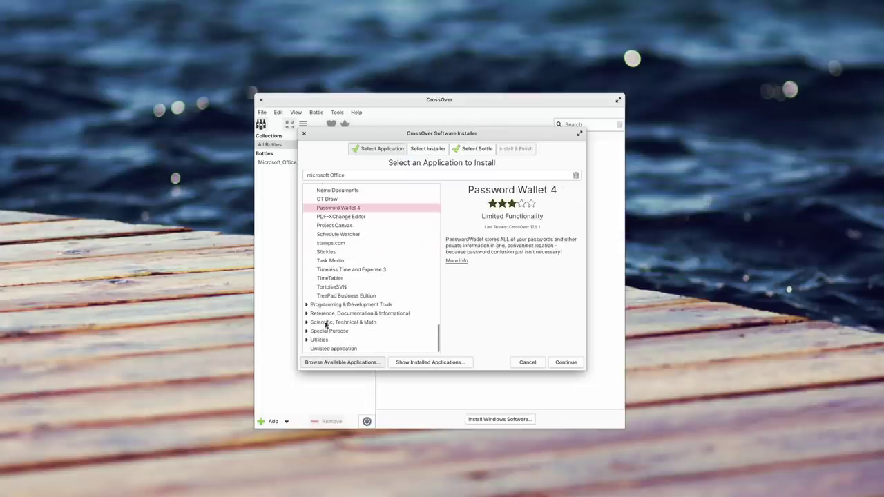
{"action": "left_click", "coordinate": [306, 341]}
{"action": "scroll", "coordinate": [346, 311], "scroll_direction": "down", "scroll_amount": 4}
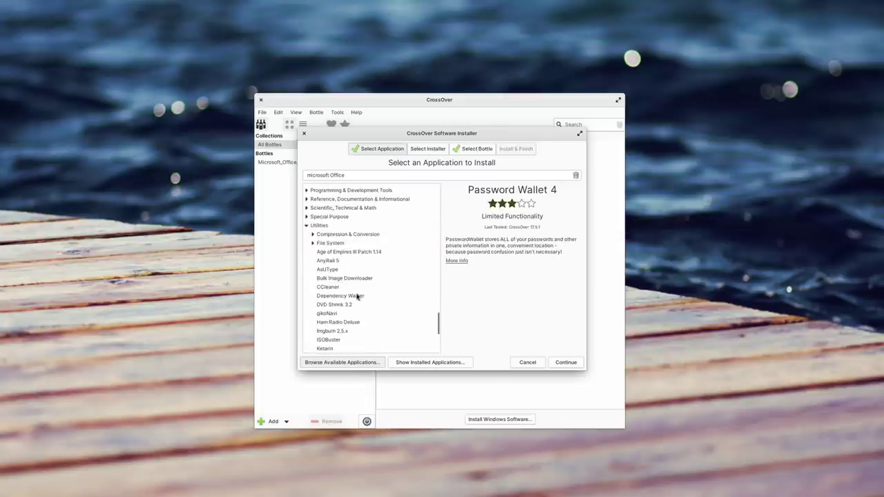
{"action": "scroll", "coordinate": [357, 297], "scroll_direction": "down", "scroll_amount": 2}
Search the installable applications for "guild wars", select Guild Wars 2 and proceed with its installation
{"action": "triple_click", "coordinate": [374, 175]}
{"action": "type", "text": "guild wars"}
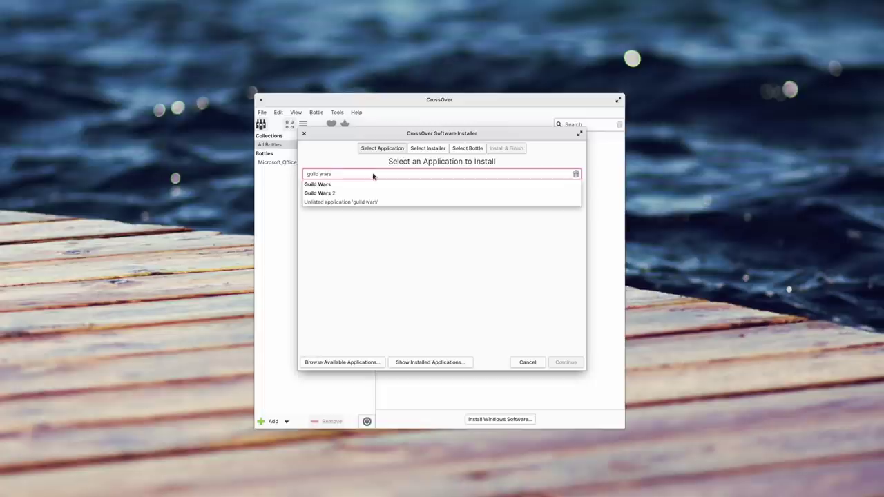
{"action": "key", "text": "Return"}
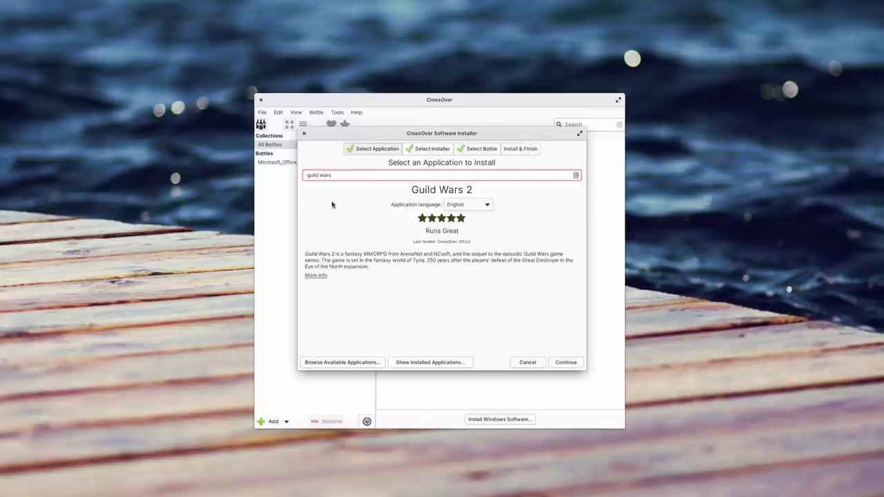
{"action": "left_click", "coordinate": [566, 362]}
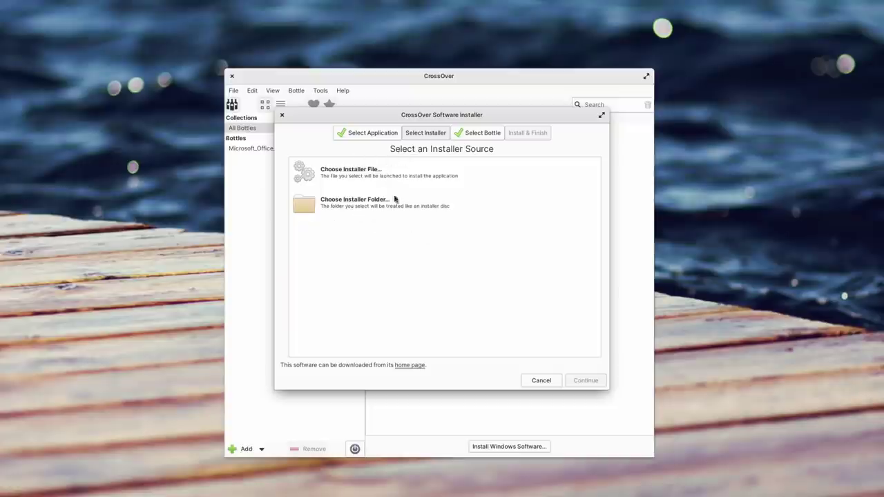
Leave the installer source selection, restart the software installer and complete the Guild Wars 2 installation, accepting the DirectX agreement
{"action": "left_click", "coordinate": [542, 381]}
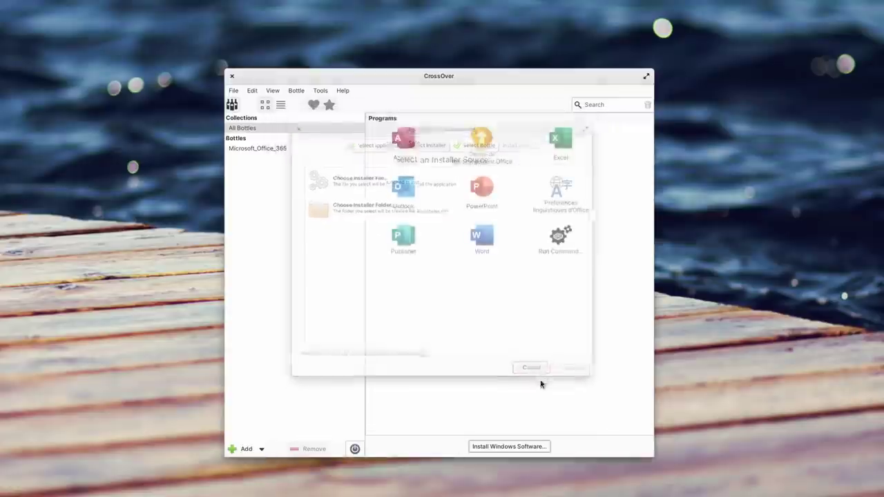
{"action": "left_click", "coordinate": [496, 447]}
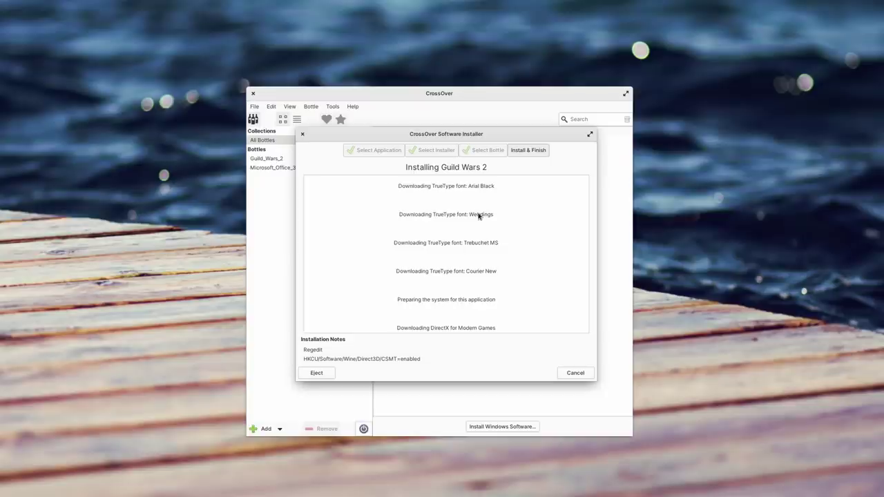
{"action": "left_click", "coordinate": [465, 317]}
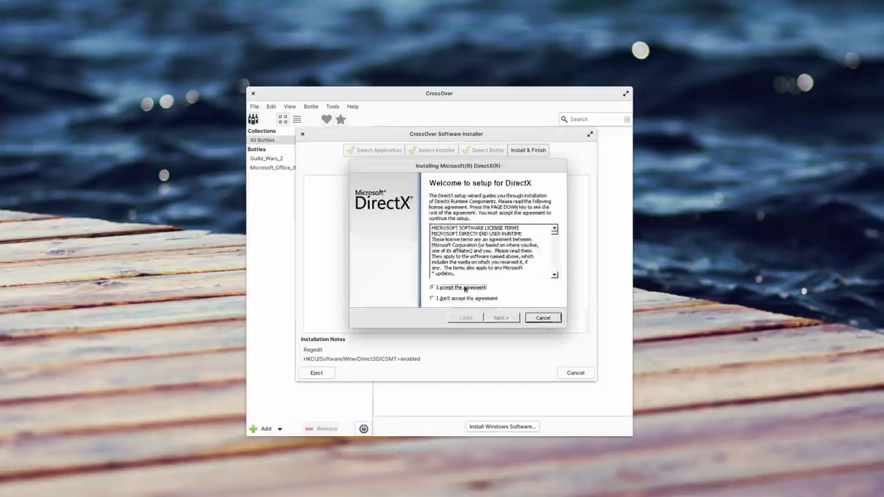
{"action": "left_click", "coordinate": [511, 319]}
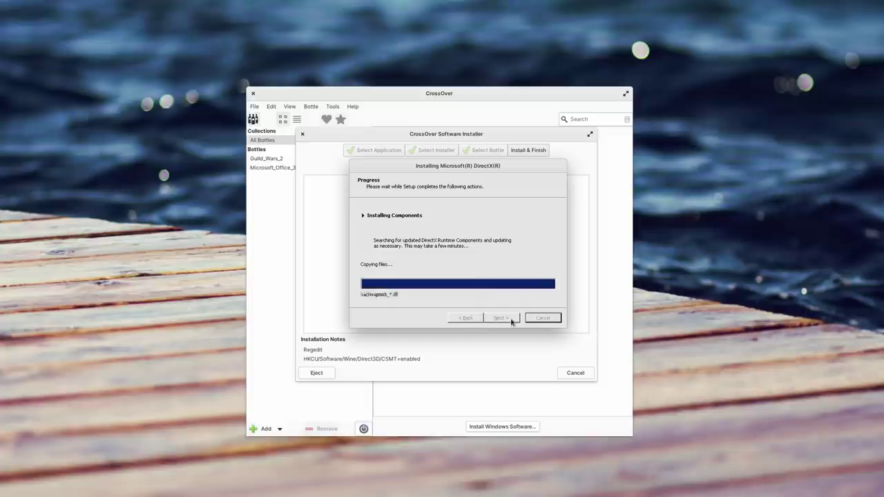
{"action": "left_click", "coordinate": [511, 319]}
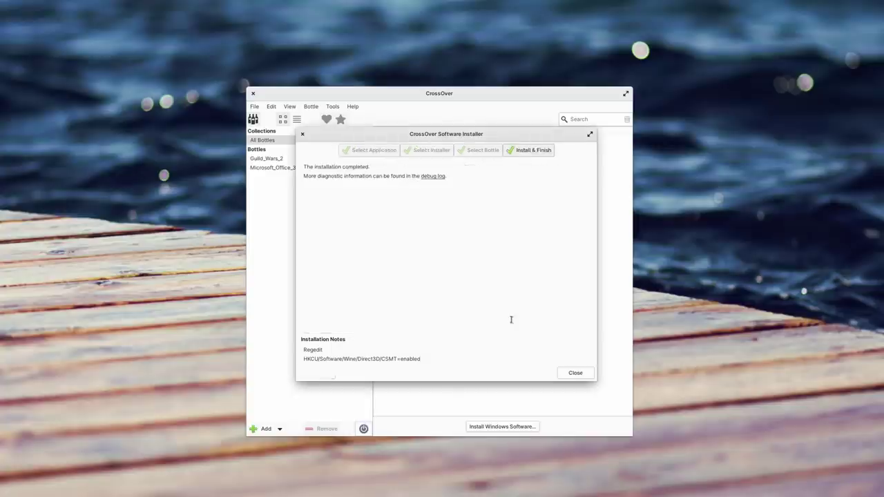
{"action": "left_click", "coordinate": [576, 373]}
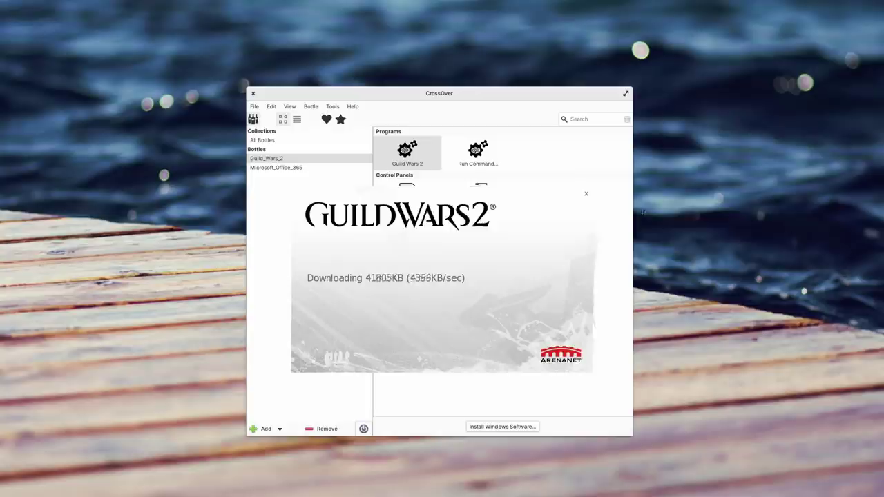
{"action": "left_click_drag", "start_coordinate": [474, 314], "coordinate": [819, 212]}
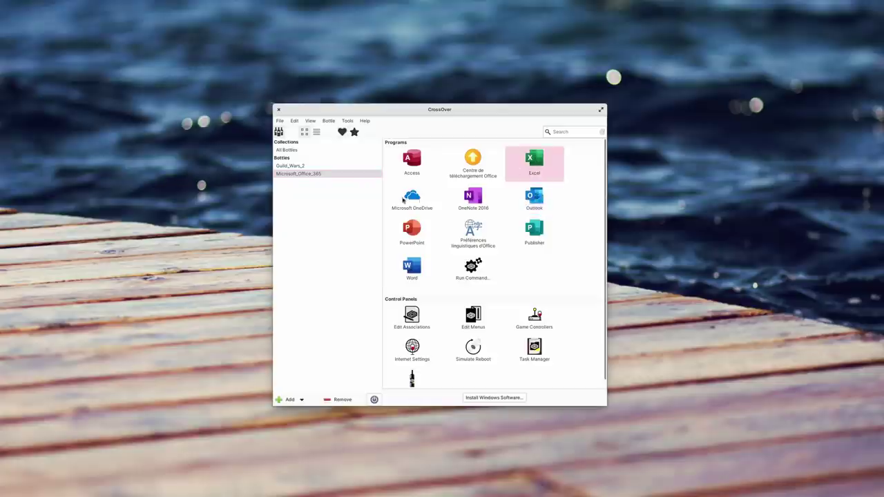
Launch Word from the Microsoft_Office_365 bottle using the CrossOver trial
{"action": "left_click", "coordinate": [408, 199]}
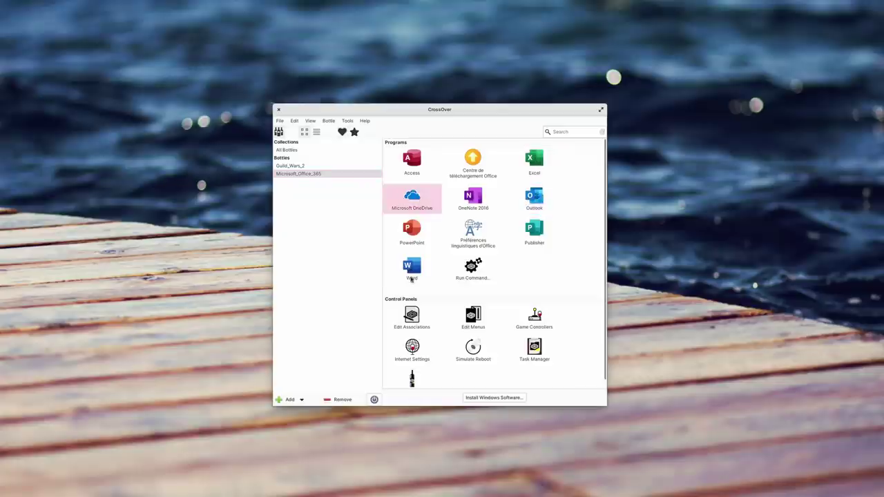
{"action": "double_click", "coordinate": [414, 268]}
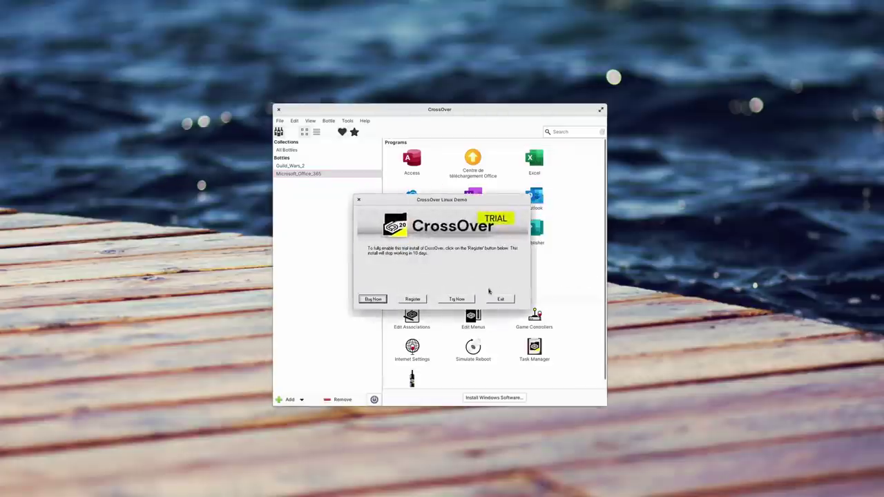
{"action": "left_click", "coordinate": [458, 300]}
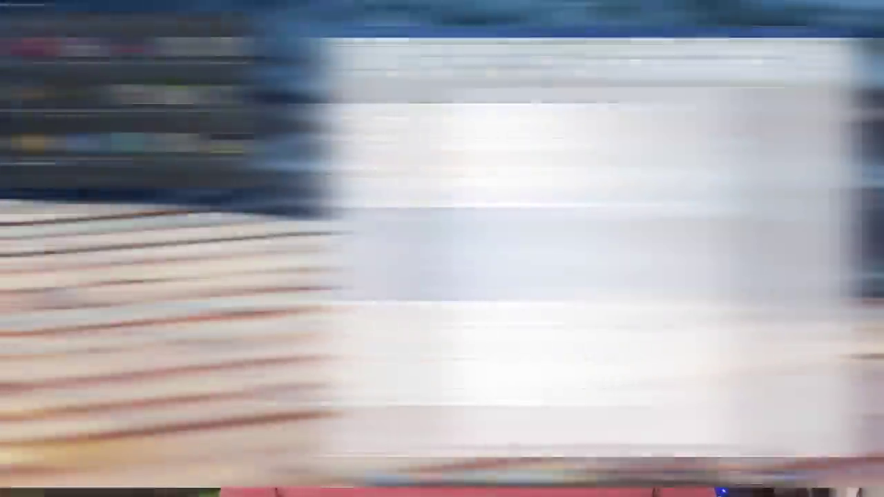
Search the system's applications for "word", clear the search and browse the full application list for the installed Windows programs
{"action": "type", "text": "ord"}
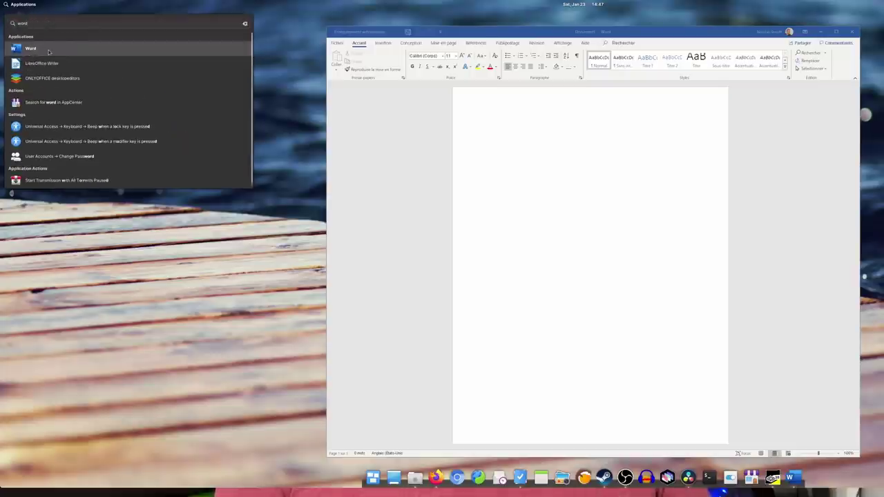
{"action": "key", "text": "BackSpace"}
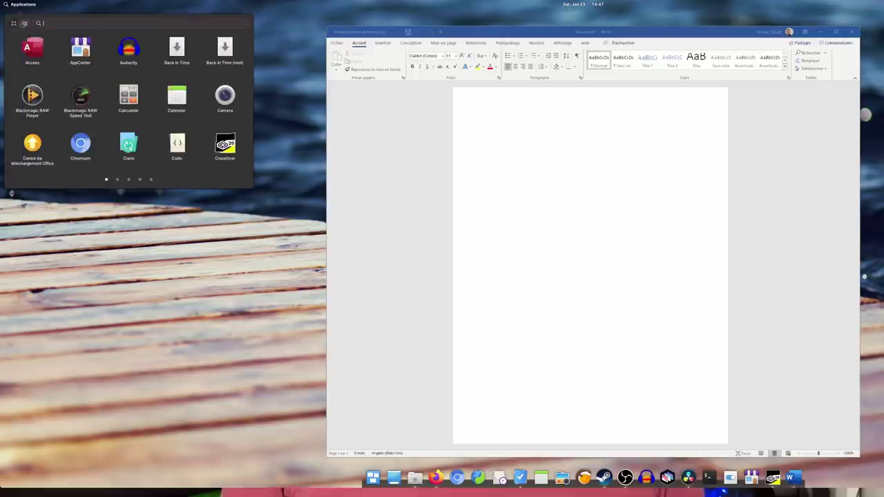
{"action": "scroll", "coordinate": [121, 99], "scroll_direction": "down", "scroll_amount": 1}
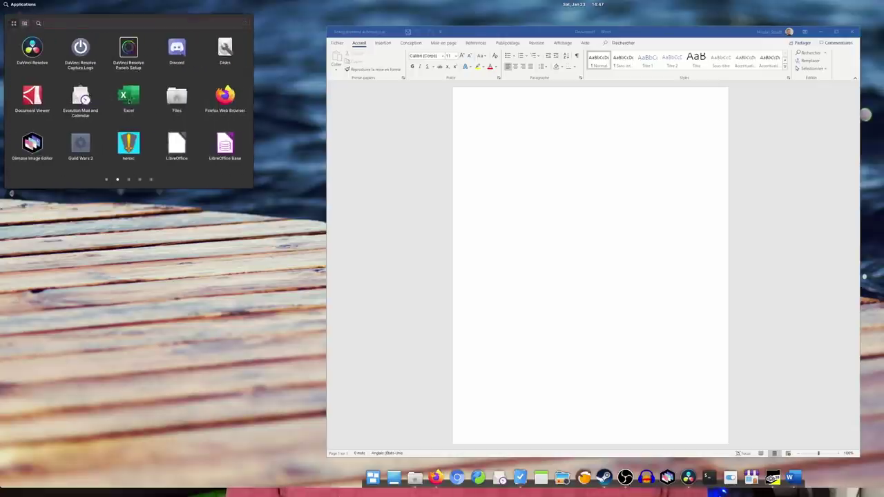
{"action": "scroll", "coordinate": [128, 97], "scroll_direction": "down", "scroll_amount": 1}
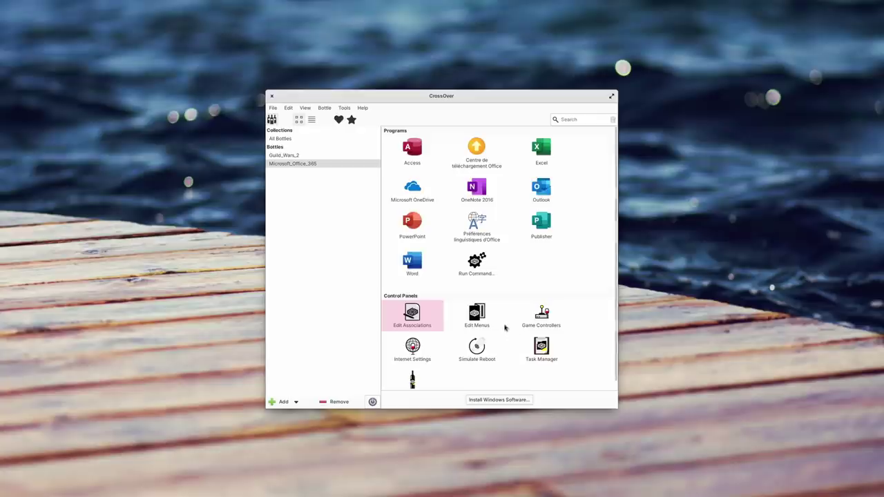
Hide Centre de téléchargement Office, Préférences linguistiques d'Office and Microsoft OneDrive from the Microsoft_Office_365 bottle's menus and apply the change
{"action": "double_click", "coordinate": [477, 317]}
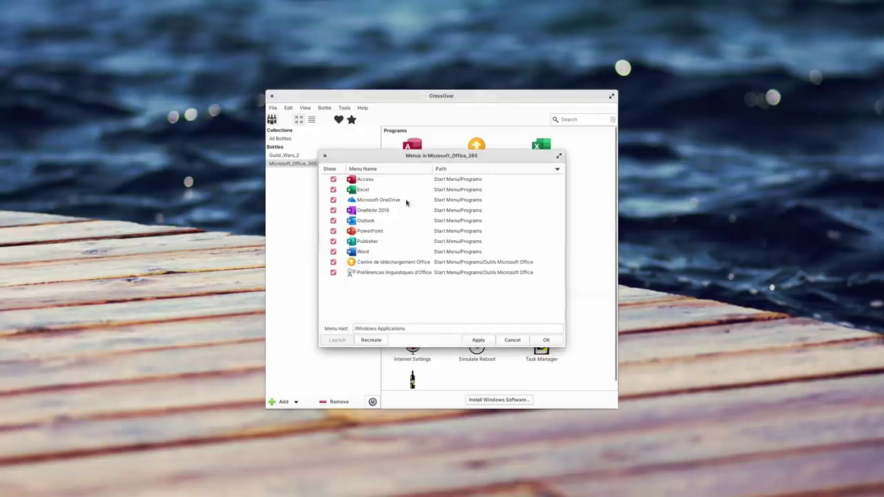
{"action": "left_click", "coordinate": [333, 263]}
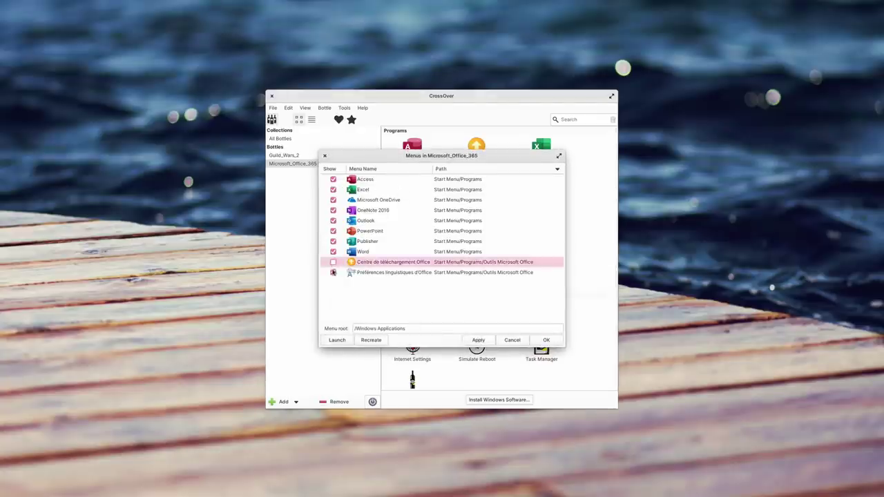
{"action": "left_click", "coordinate": [333, 273]}
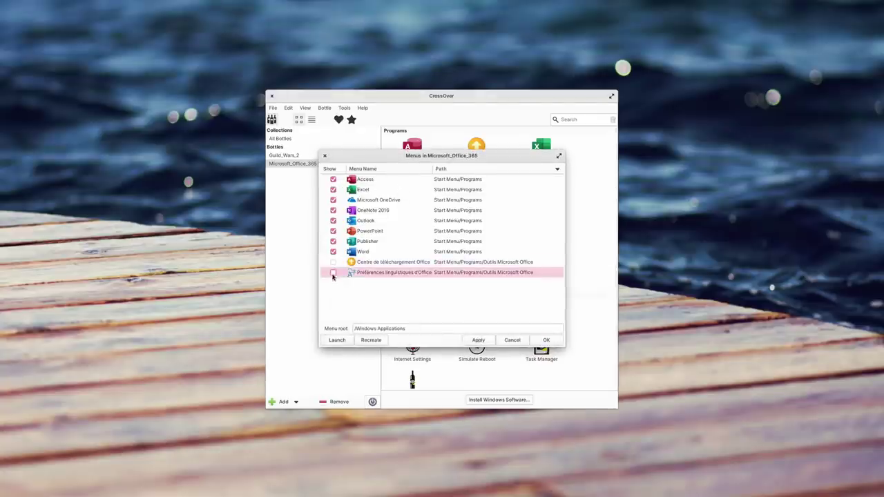
{"action": "left_click", "coordinate": [333, 200]}
{"action": "left_click", "coordinate": [488, 341]}
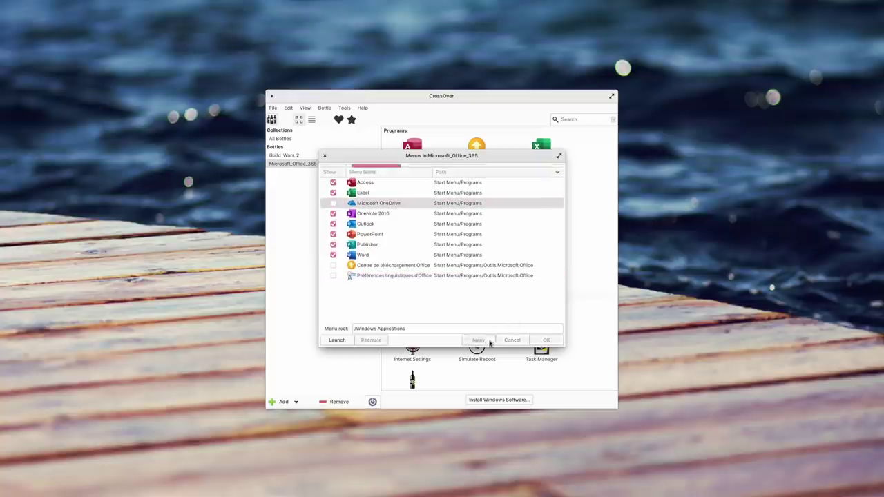
Close the menu editor and review the bottle's Wine Configuration: libraries, graphics, desktop integration, audio and drives, leaving without changes
{"action": "left_click", "coordinate": [552, 340]}
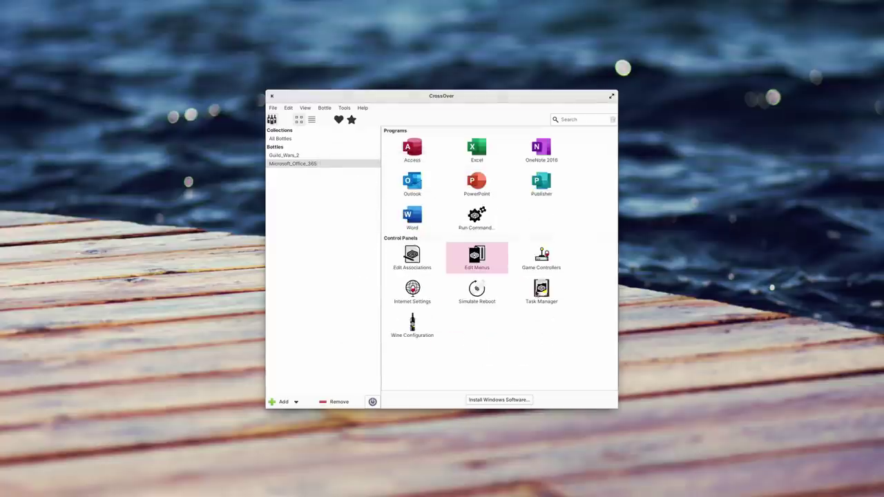
{"action": "left_click", "coordinate": [413, 290]}
{"action": "left_click", "coordinate": [414, 324]}
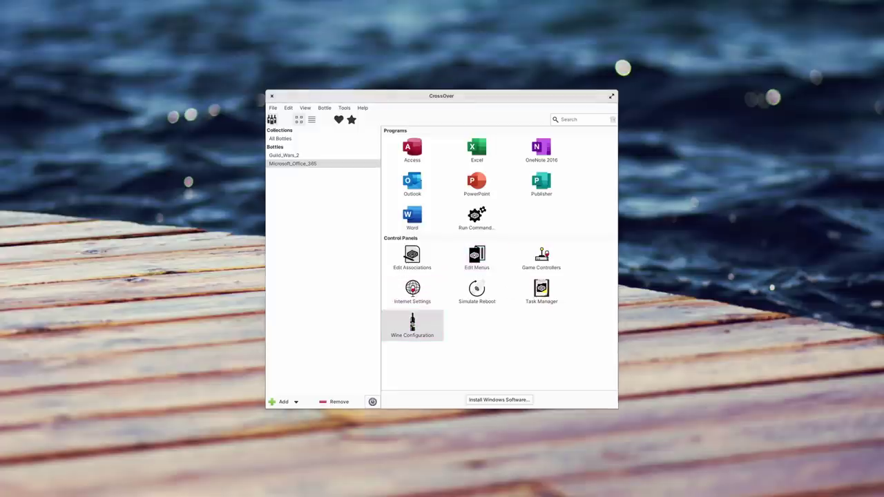
{"action": "left_click", "coordinate": [385, 205]}
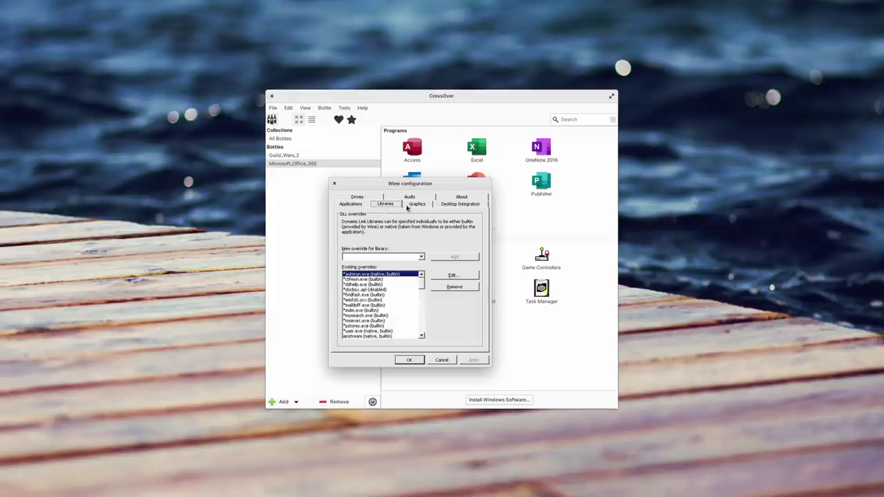
{"action": "left_click_drag", "start_coordinate": [424, 275], "coordinate": [424, 338]}
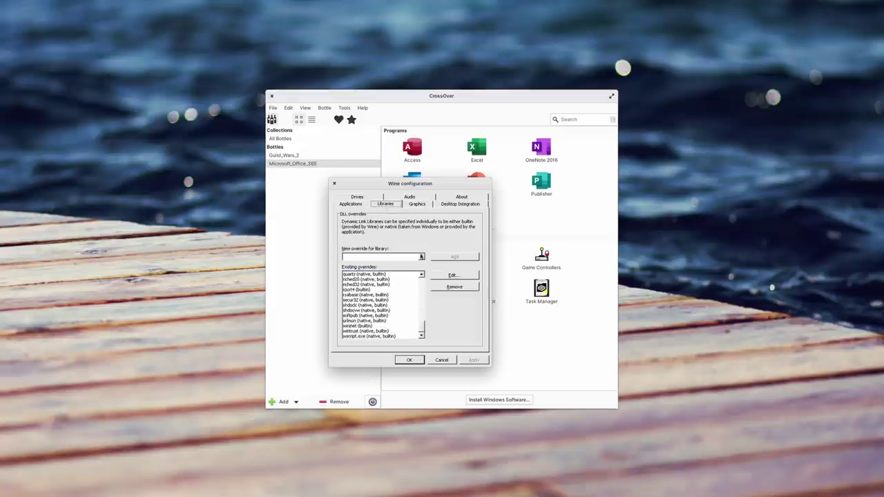
{"action": "left_click", "coordinate": [417, 204]}
{"action": "left_click", "coordinate": [459, 204]}
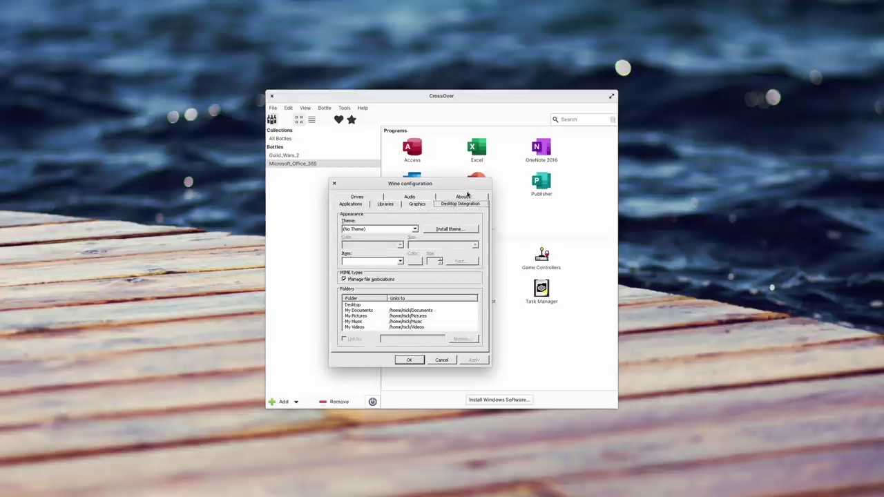
{"action": "left_click", "coordinate": [463, 197]}
{"action": "left_click", "coordinate": [408, 205]}
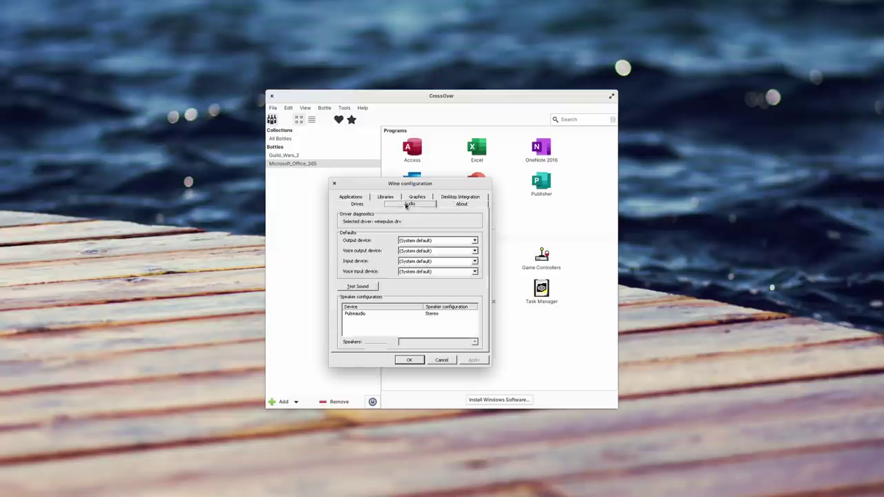
{"action": "left_click", "coordinate": [358, 205]}
{"action": "left_click", "coordinate": [442, 360]}
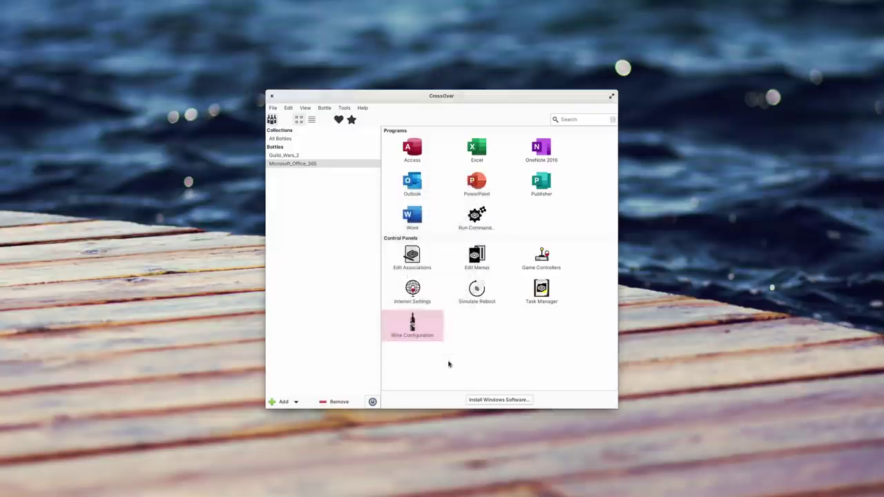
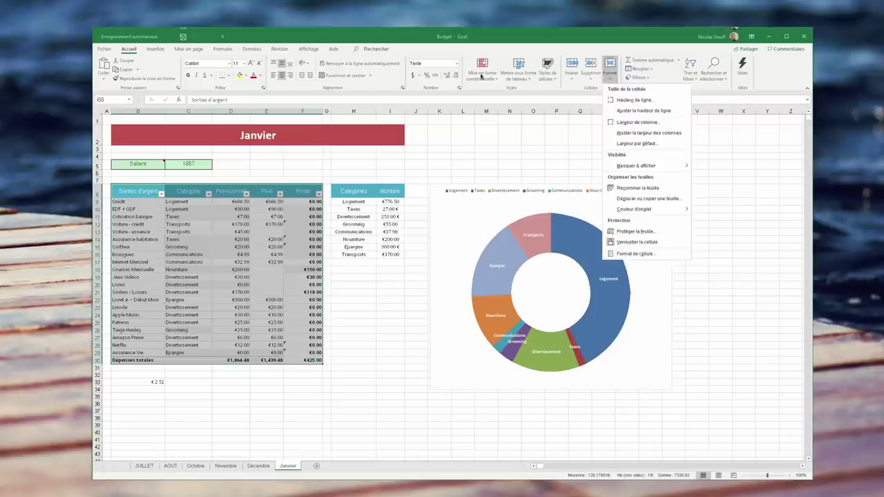
In the Excel Budget workbook, examine the insertion, page layout, formula, data and review commands, dismissing the data import tip
{"action": "left_click", "coordinate": [197, 48]}
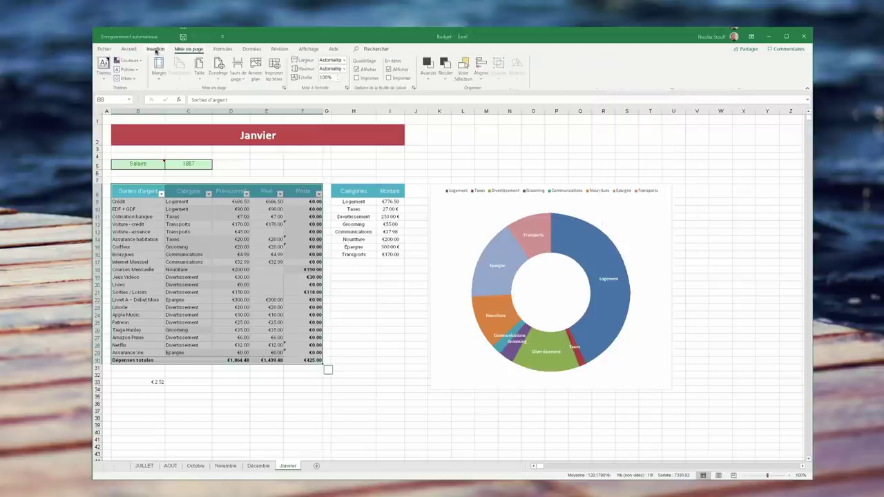
{"action": "left_click", "coordinate": [155, 49]}
{"action": "left_click", "coordinate": [188, 49]}
{"action": "left_click", "coordinate": [223, 49]}
{"action": "left_click", "coordinate": [252, 50]}
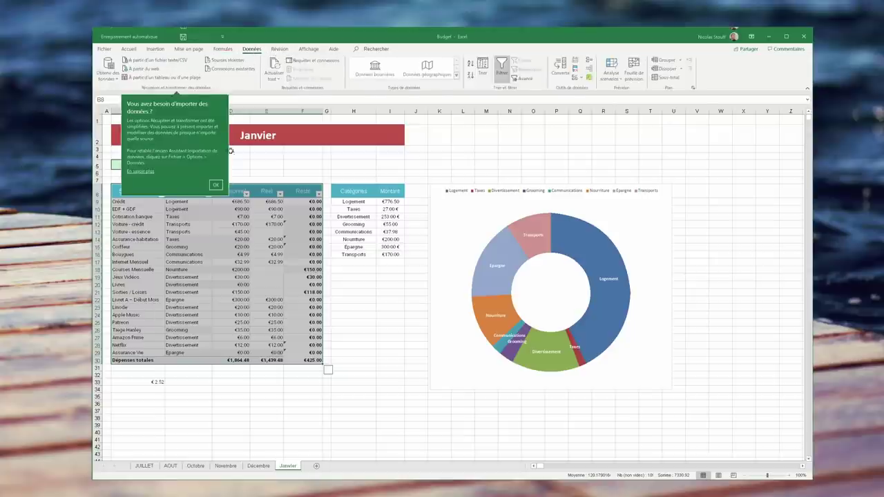
{"action": "left_click", "coordinate": [213, 187]}
{"action": "left_click", "coordinate": [280, 50]}
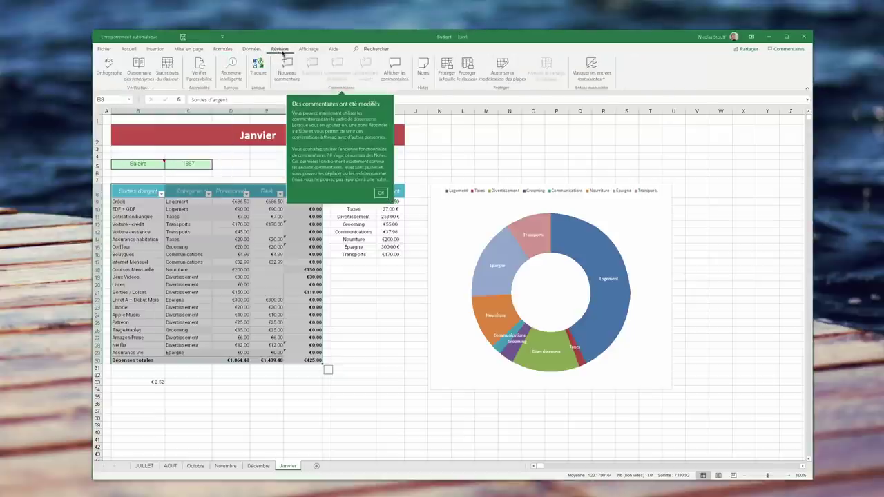
{"action": "left_click", "coordinate": [130, 50]}
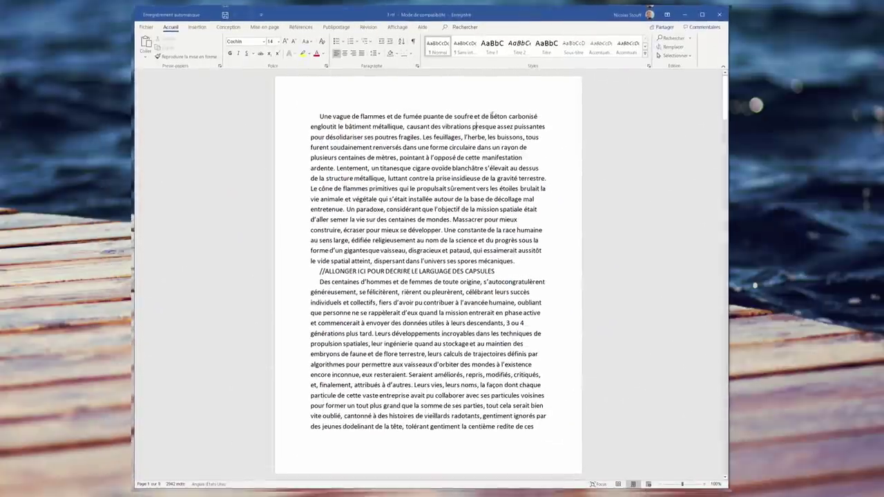
In the Word document, insert blank lines after "histoires fantasques." on page 2 and start a numbered list there
{"action": "scroll", "coordinate": [485, 142], "scroll_direction": "down", "scroll_amount": 1}
{"action": "scroll", "coordinate": [492, 199], "scroll_direction": "down", "scroll_amount": 7}
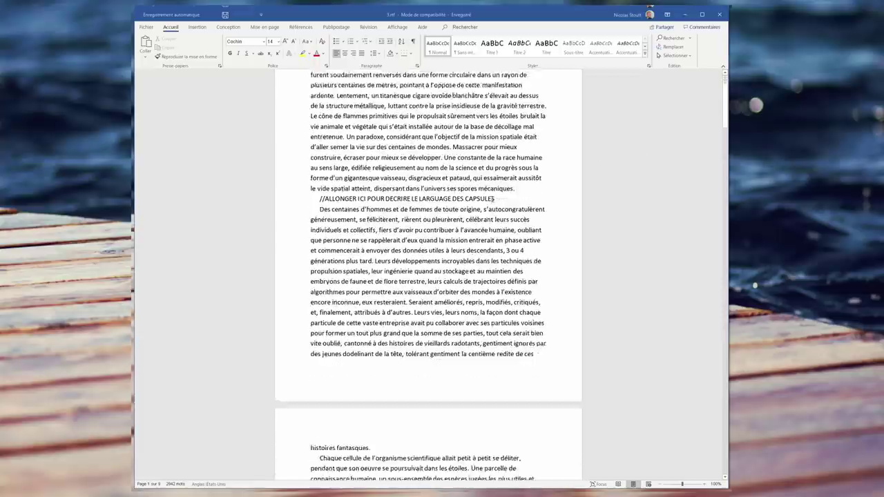
{"action": "scroll", "coordinate": [492, 199], "scroll_direction": "down", "scroll_amount": 2}
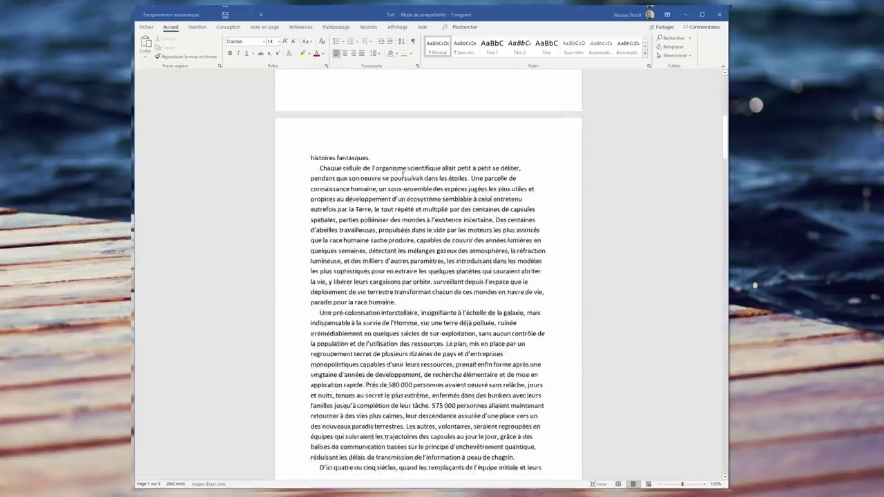
{"action": "key", "text": "Return"}
{"action": "key", "text": "Return"}
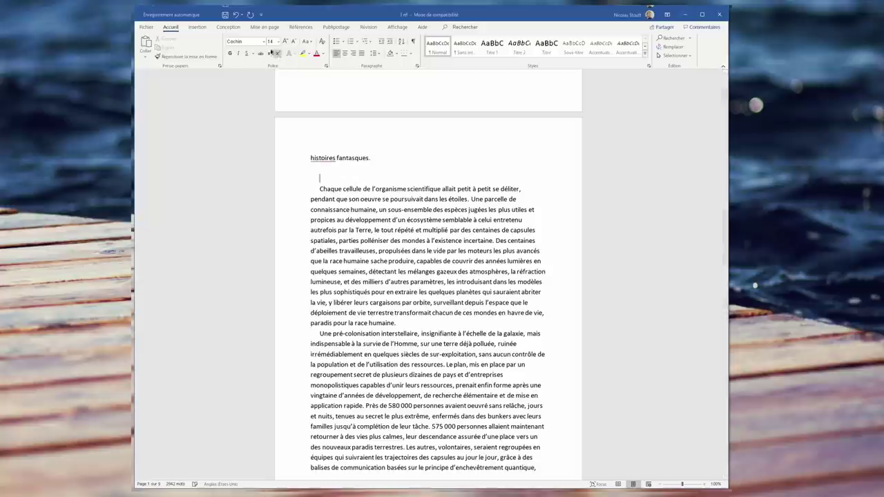
{"action": "left_click", "coordinate": [351, 41]}
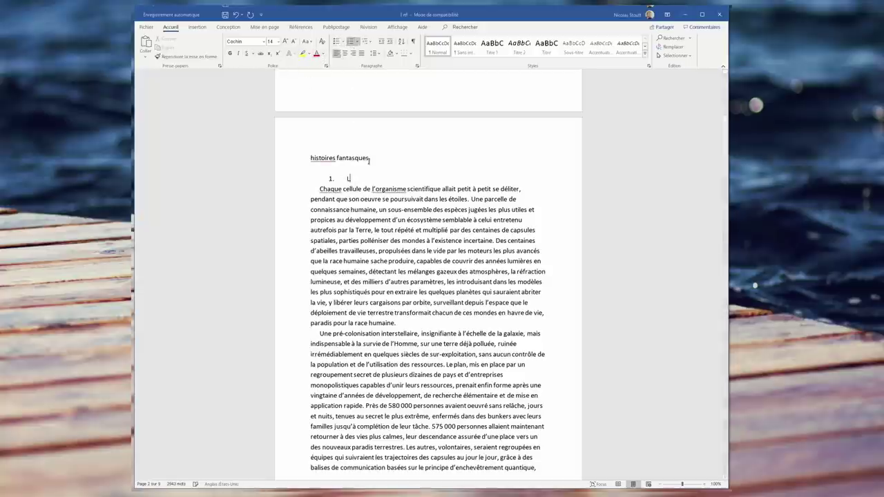
Enter "Header Here" as the numbered list's first item and leave the following line unnumbered
{"action": "type", "text": "Lien"}
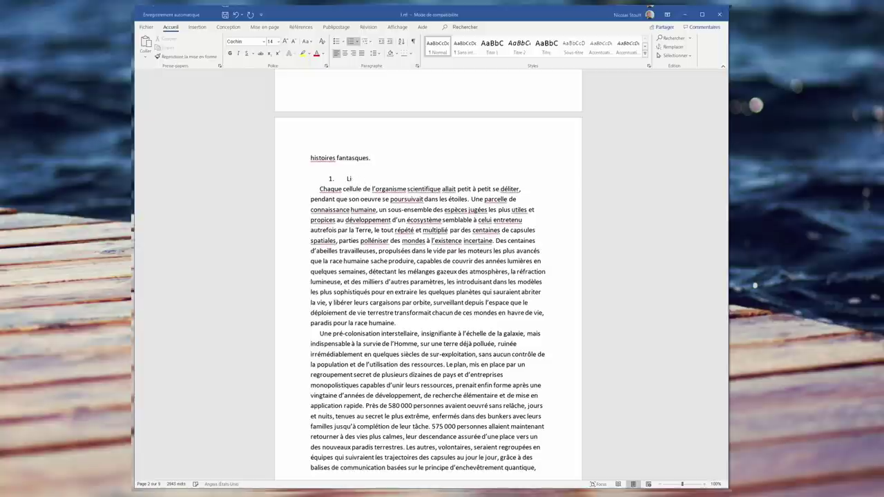
{"action": "key", "text": "BackSpace"}
{"action": "key", "text": "BackSpace"}
{"action": "key", "text": "BackSpace"}
{"action": "key", "text": "BackSpace"}
{"action": "type", "text": "Header Here"}
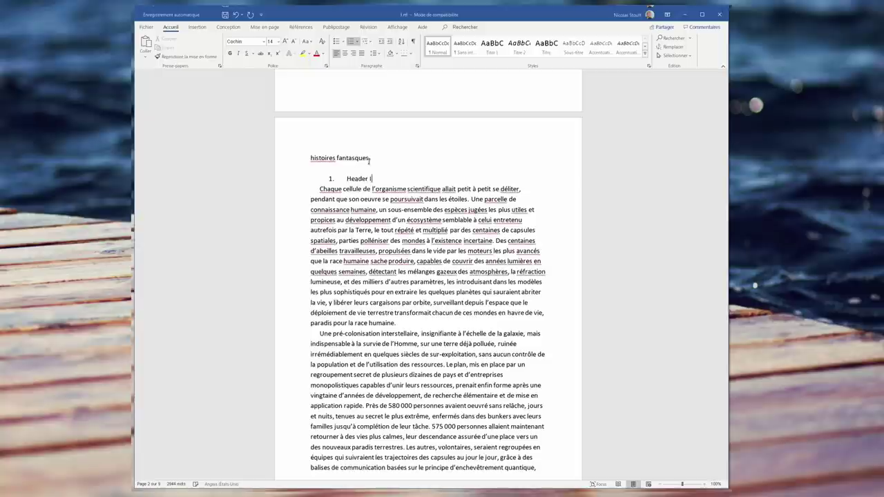
{"action": "key", "text": "Return"}
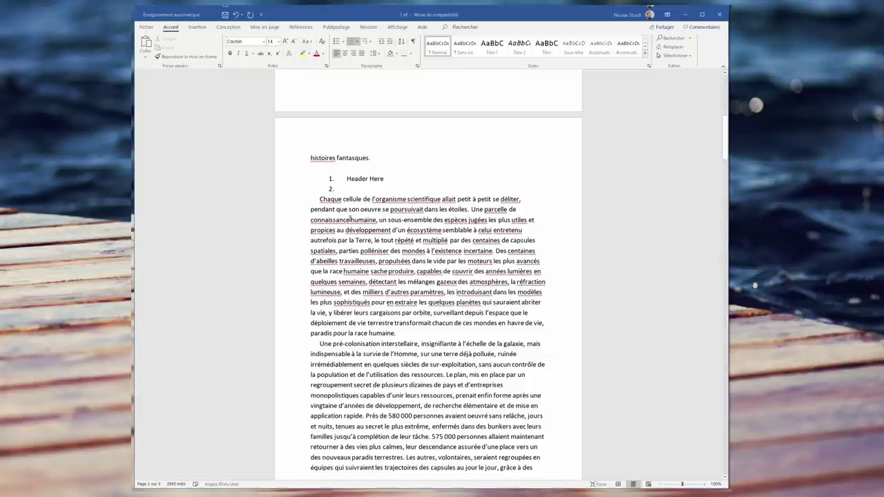
{"action": "key", "text": "BackSpace"}
Apply the Titre 1 style to the "Header Here" line and number it as a heading
{"action": "left_click_drag", "start_coordinate": [347, 179], "coordinate": [385, 179]}
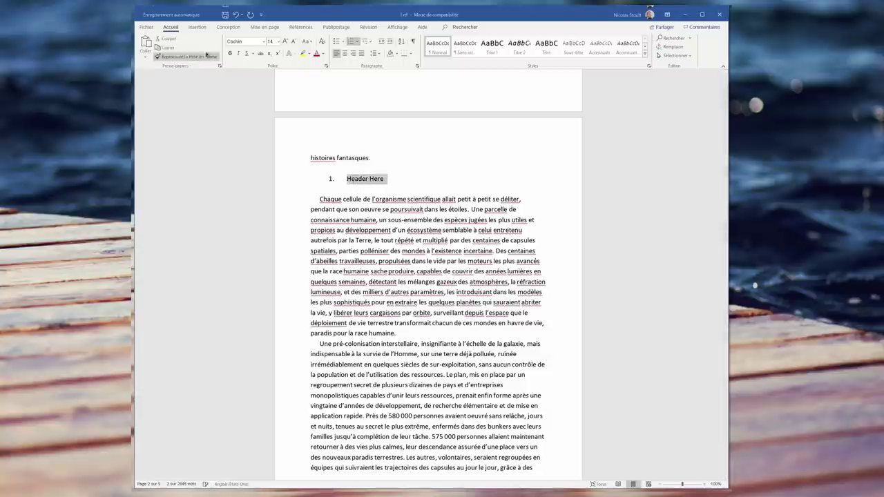
{"action": "left_click", "coordinate": [492, 47]}
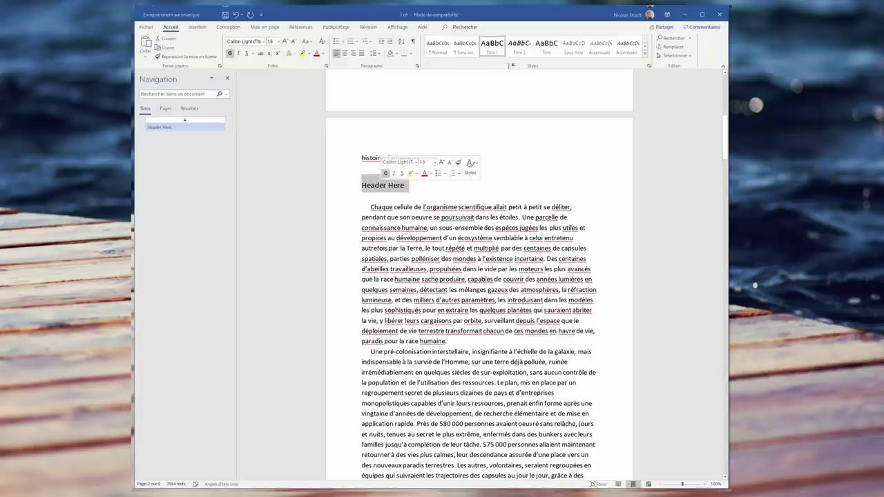
{"action": "left_click", "coordinate": [352, 42]}
{"action": "left_click", "coordinate": [427, 202]}
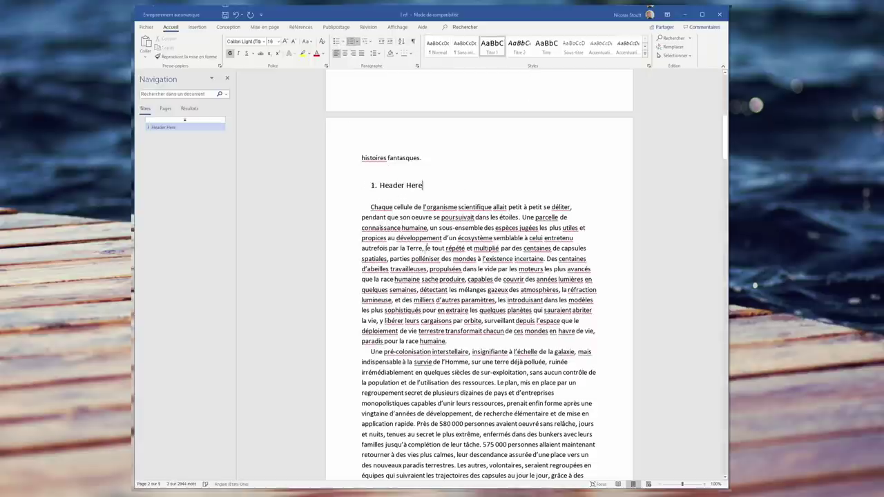
Add an empty line after the paragraph ending "aidé à modeler." on page 3 and apply the Titre 1 style to it
{"action": "scroll", "coordinate": [425, 235], "scroll_direction": "down", "scroll_amount": 7}
{"action": "scroll", "coordinate": [425, 253], "scroll_direction": "down", "scroll_amount": 2}
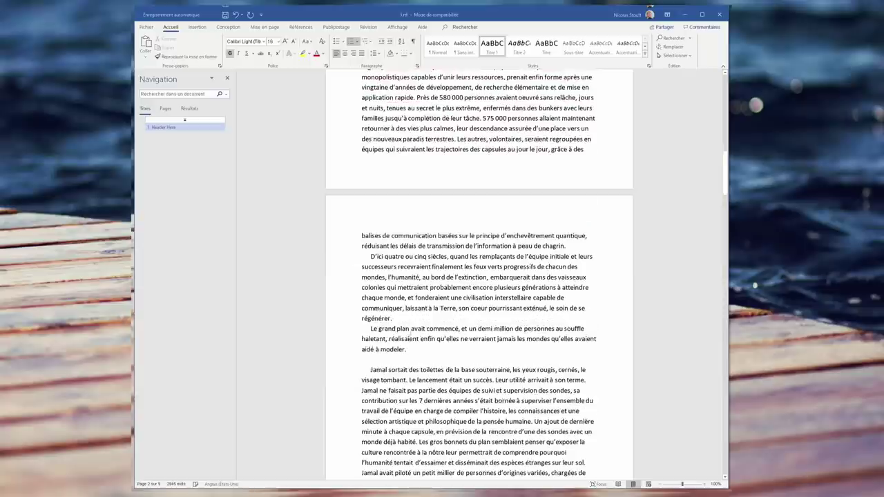
{"action": "left_click", "coordinate": [424, 355]}
{"action": "key", "text": "Return"}
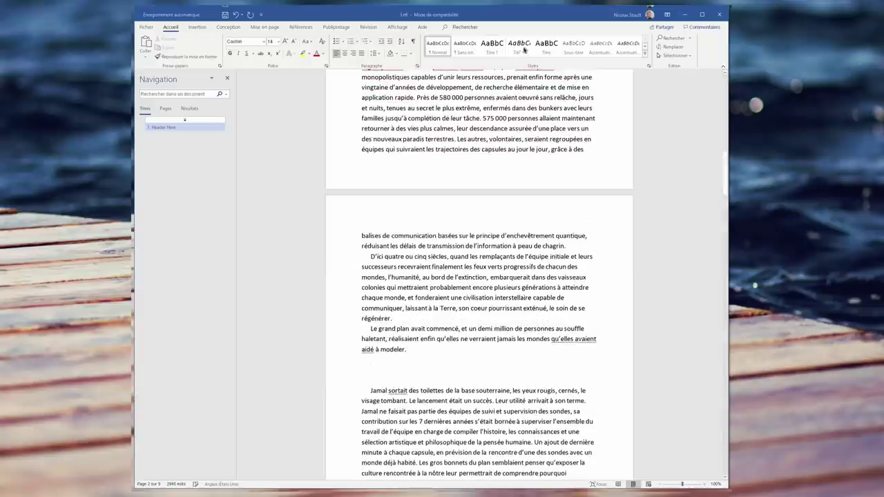
{"action": "left_click", "coordinate": [492, 43]}
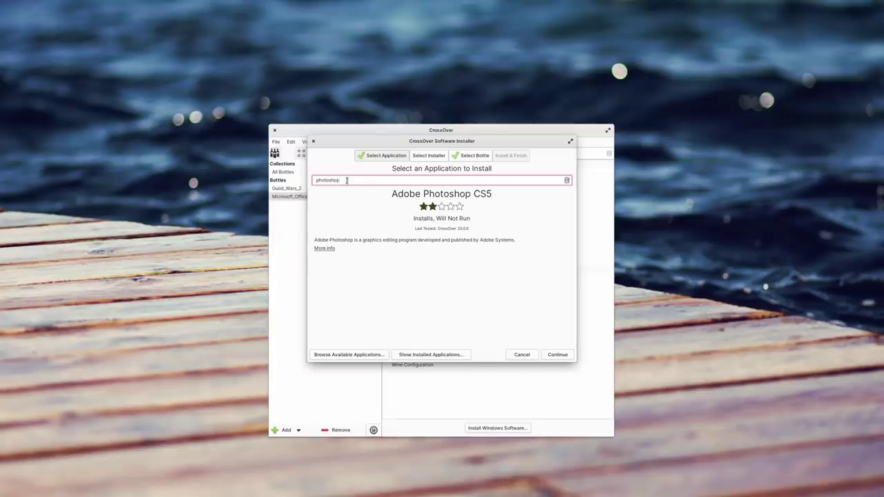
Choose Adobe Photoshop CS3 among the photoshop matches in the CrossOver Software Installer to check its compatibility rating
{"action": "left_click", "coordinate": [348, 181]}
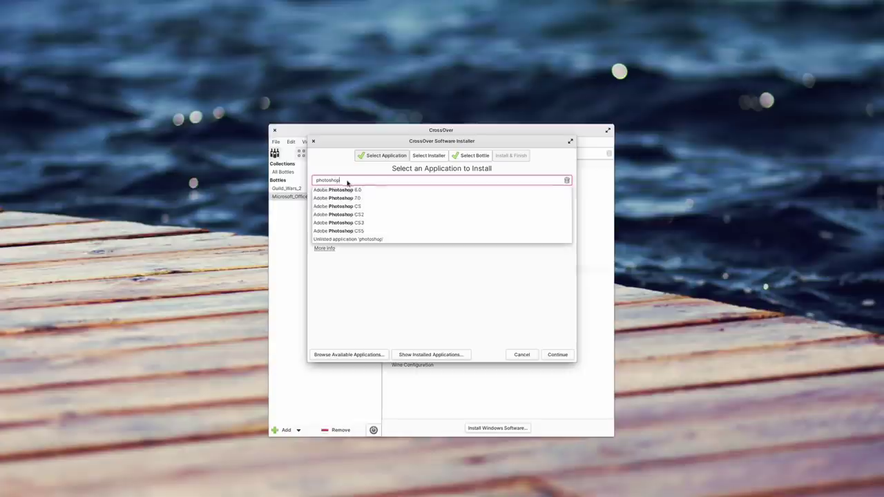
{"action": "left_click", "coordinate": [351, 229]}
Search the installer's application list for Affinity in place of photoshop, and clear the query
{"action": "double_click", "coordinate": [327, 181]}
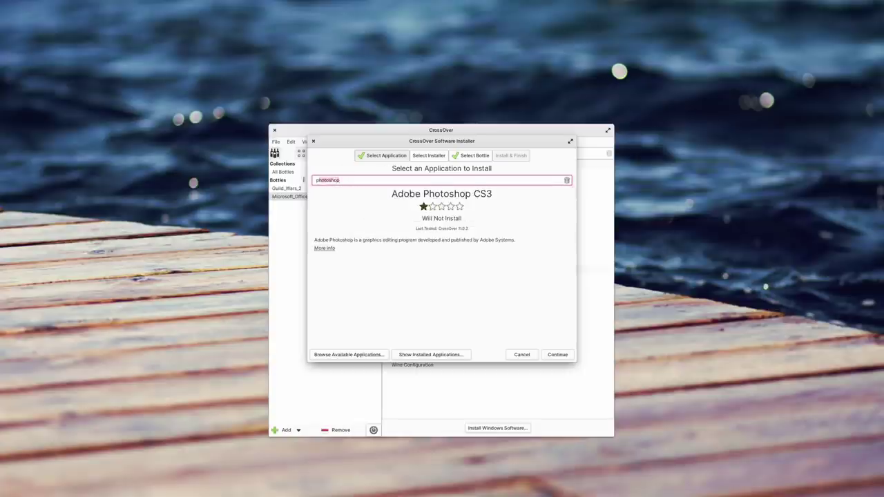
{"action": "type", "text": "Affinity"}
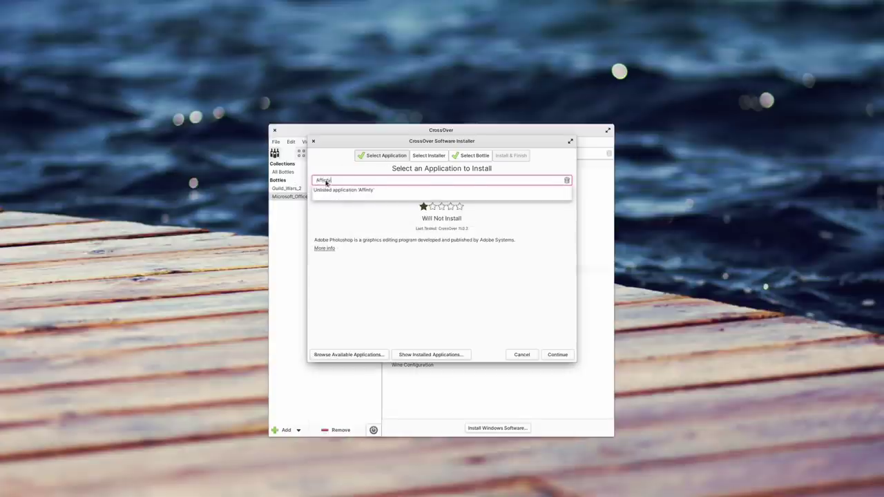
{"action": "key", "text": "BackSpace"}
{"action": "key", "text": "BackSpace"}
{"action": "key", "text": "BackSpace"}
{"action": "key", "text": "BackSpace"}
{"action": "key", "text": "BackSpace"}
{"action": "key", "text": "BackSpace"}
{"action": "key", "text": "BackSpace"}
{"action": "key", "text": "BackSpace"}
{"action": "type", "text": "Affinity"}
{"action": "key", "text": "BackSpace"}
{"action": "key", "text": "BackSpace"}
{"action": "key", "text": "BackSpace"}
{"action": "key", "text": "BackSpace"}
{"action": "key", "text": "BackSpace"}
{"action": "key", "text": "BackSpace"}
{"action": "key", "text": "BackSpace"}
{"action": "key", "text": "BackSpace"}
Search the installer's application list for iTunes
{"action": "type", "text": "iTu"}
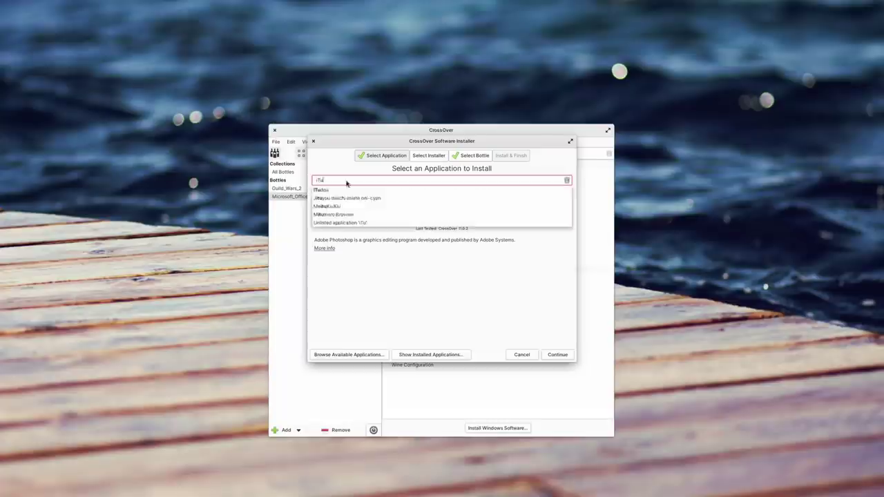
{"action": "type", "text": "nes"}
{"action": "key", "text": "BackSpace"}
{"action": "key", "text": "BackSpace"}
{"action": "key", "text": "BackSpace"}
{"action": "key", "text": "BackSpace"}
{"action": "key", "text": "BackSpace"}
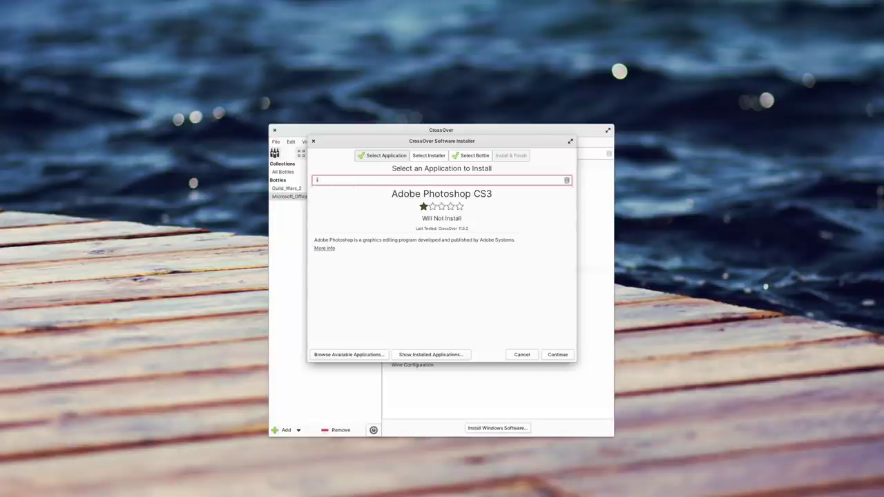
{"action": "type", "text": "Steam"}
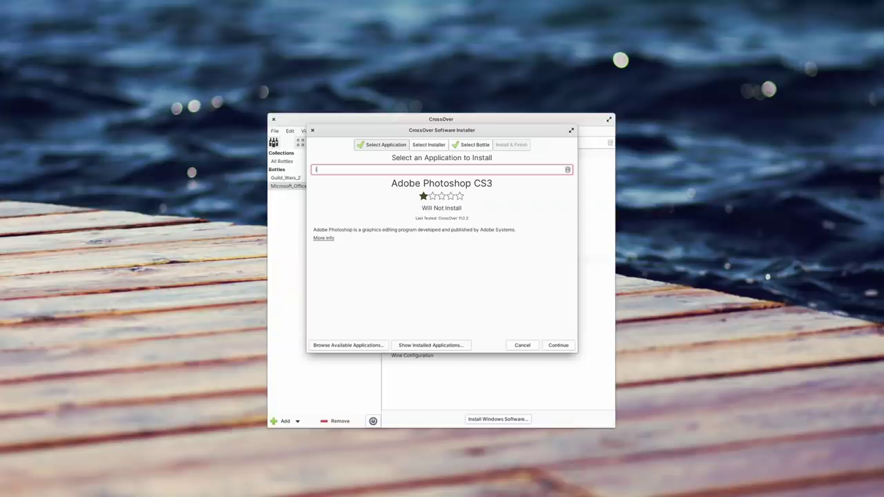
{"action": "type", "text": "iTunes"}
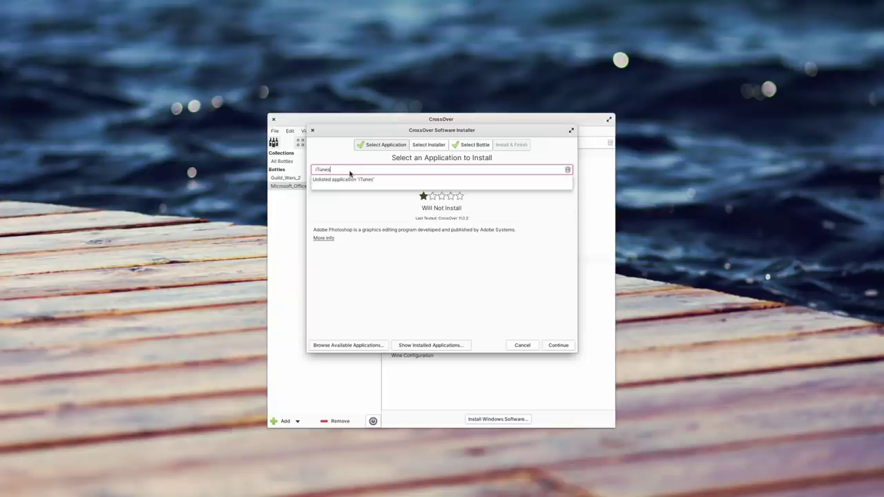
Look up AutoCAD 2013's compatibility rating in place of the iTunes search, and clear the query
{"action": "key", "text": "BackSpace"}
{"action": "key", "text": "BackSpace"}
{"action": "key", "text": "BackSpace"}
{"action": "key", "text": "BackSpace"}
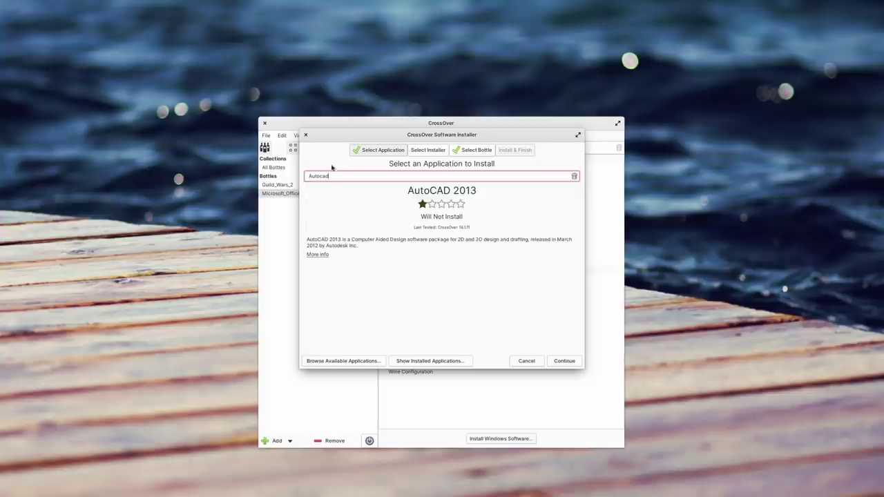
{"action": "left_click_drag", "start_coordinate": [330, 176], "coordinate": [308, 176]}
{"action": "key", "text": "BackSpace"}
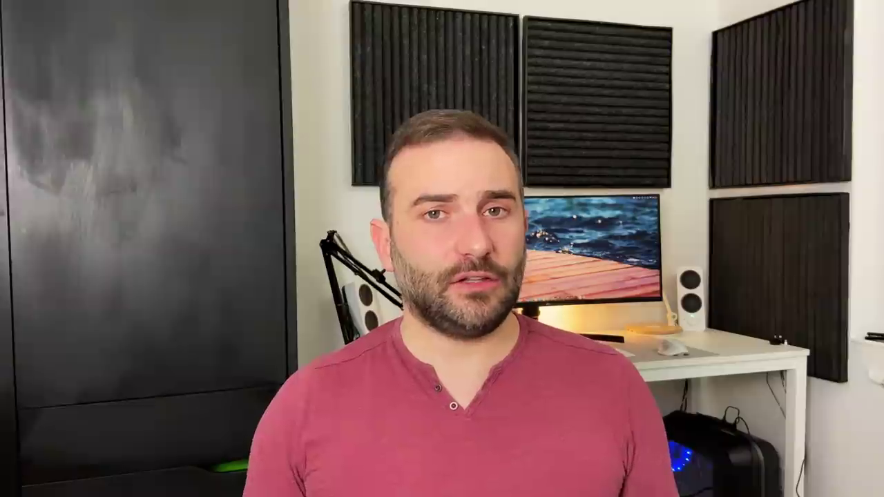